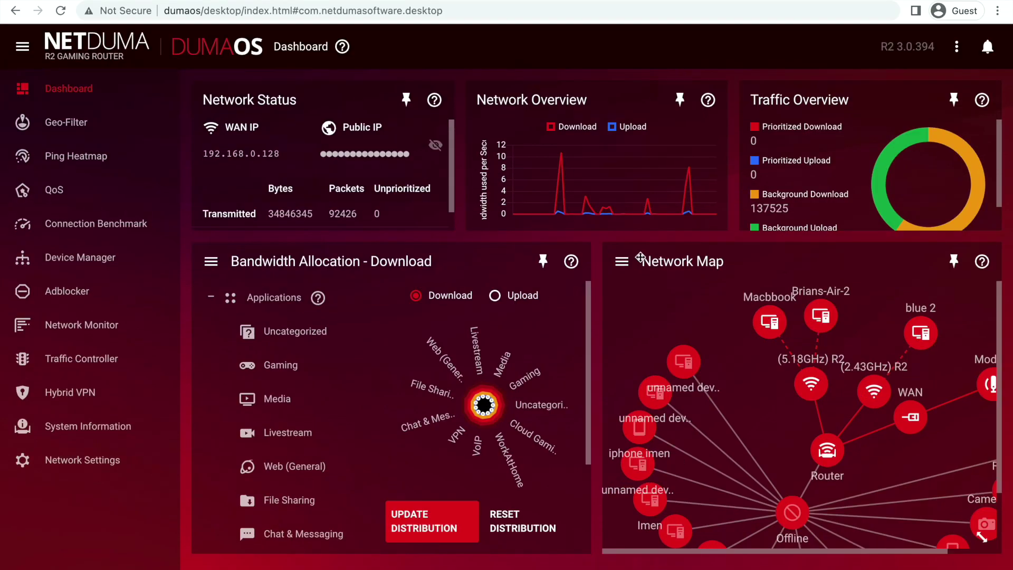
# - Search Google for 'duma forum' in a new tab and open the Netduma community forum
pyautogui.hotkey('ctrl', 't')
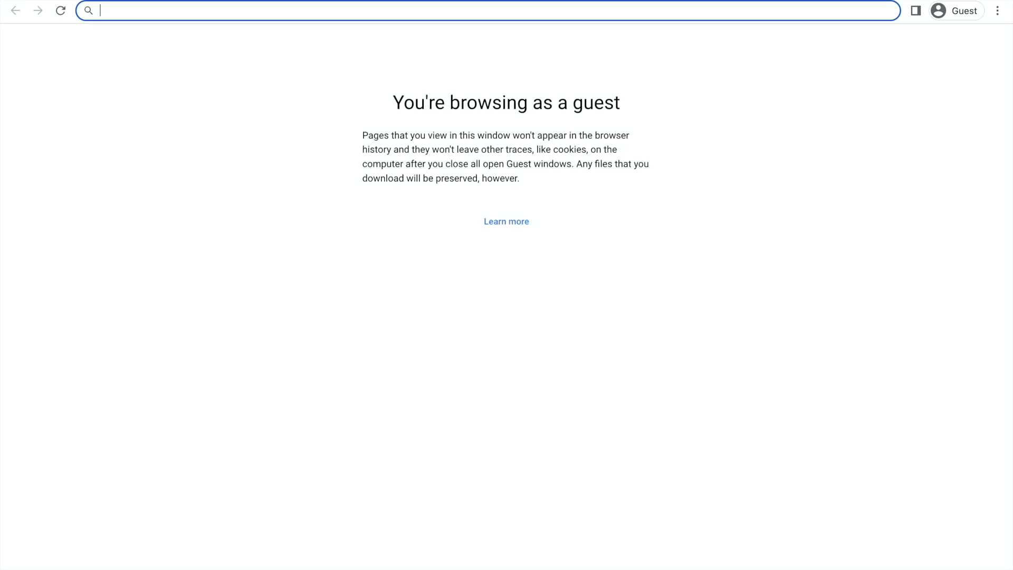
pyautogui.write('dum')
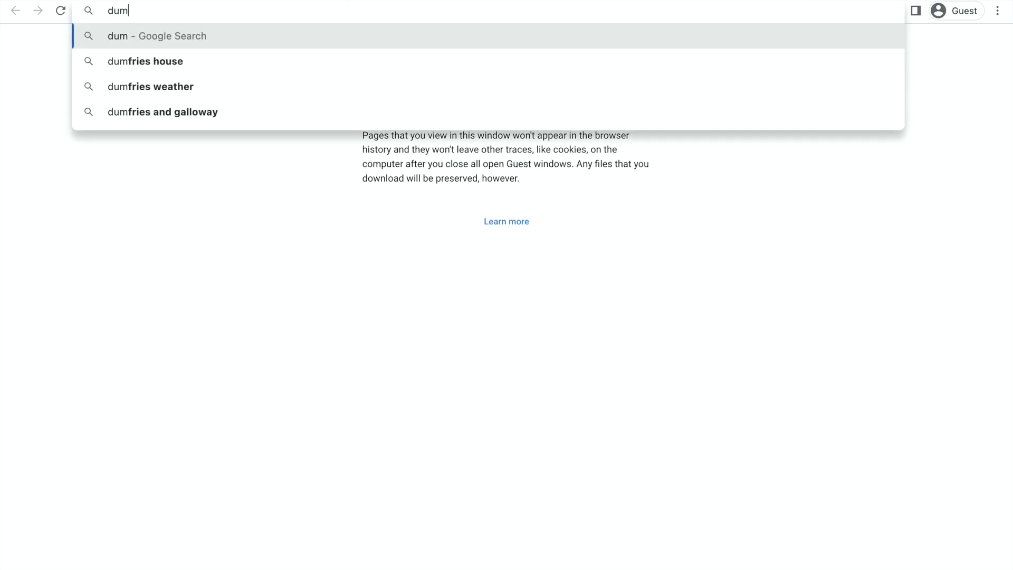
pyautogui.write('a ')
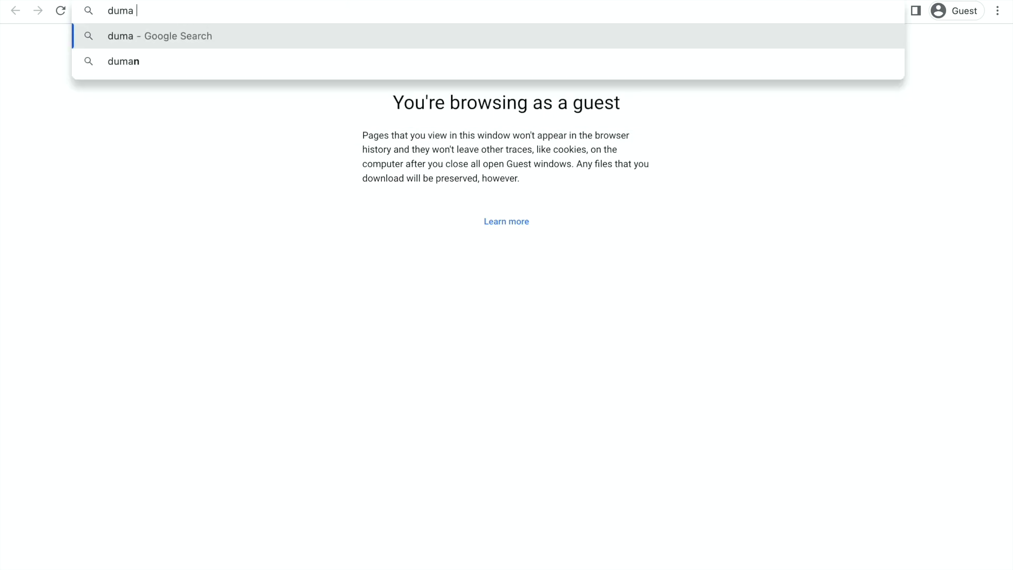
pyautogui.write('forum')
pyautogui.press('Return')
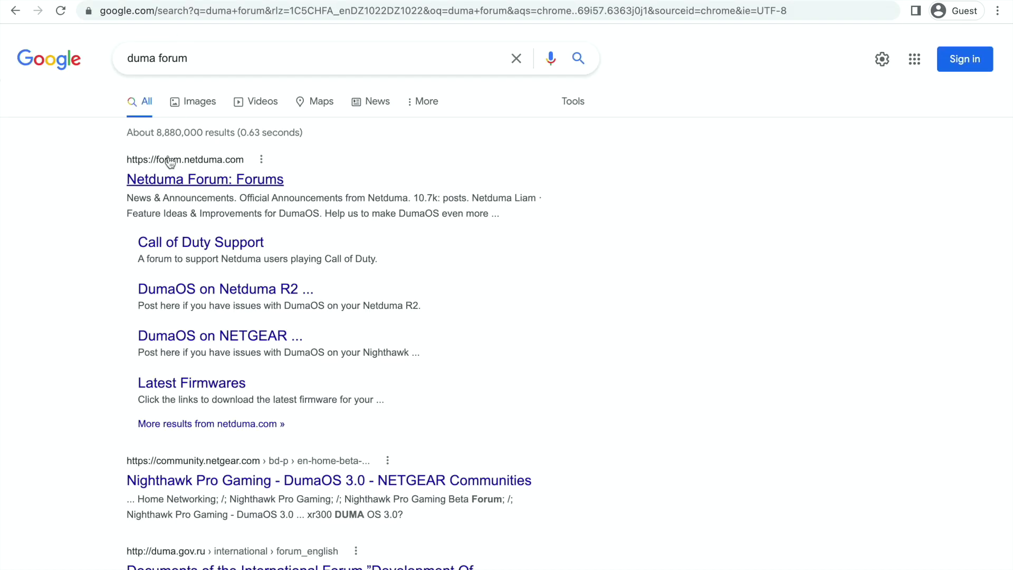
pyautogui.click(167, 180)
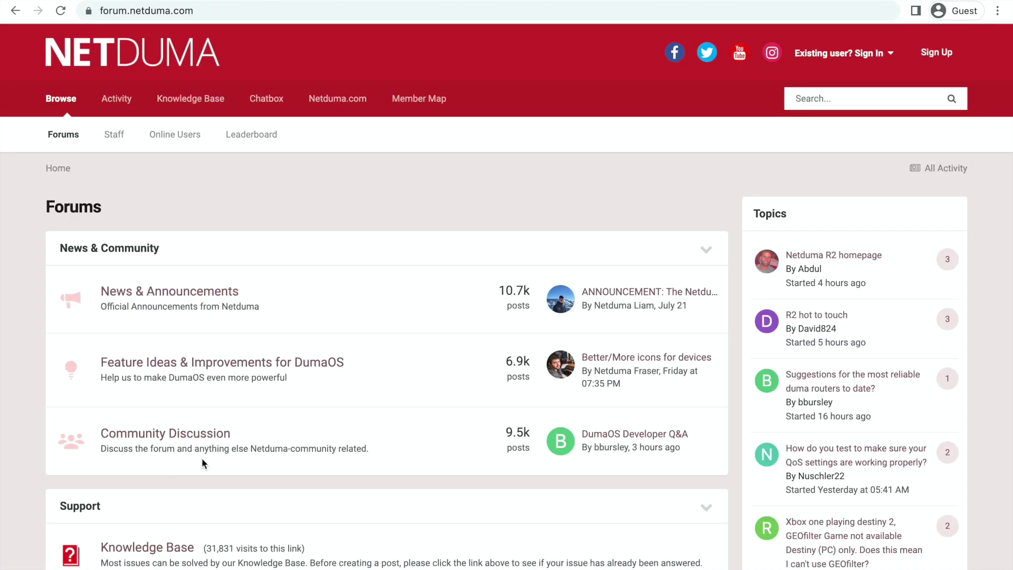
pyautogui.scroll(-3, 203, 463)
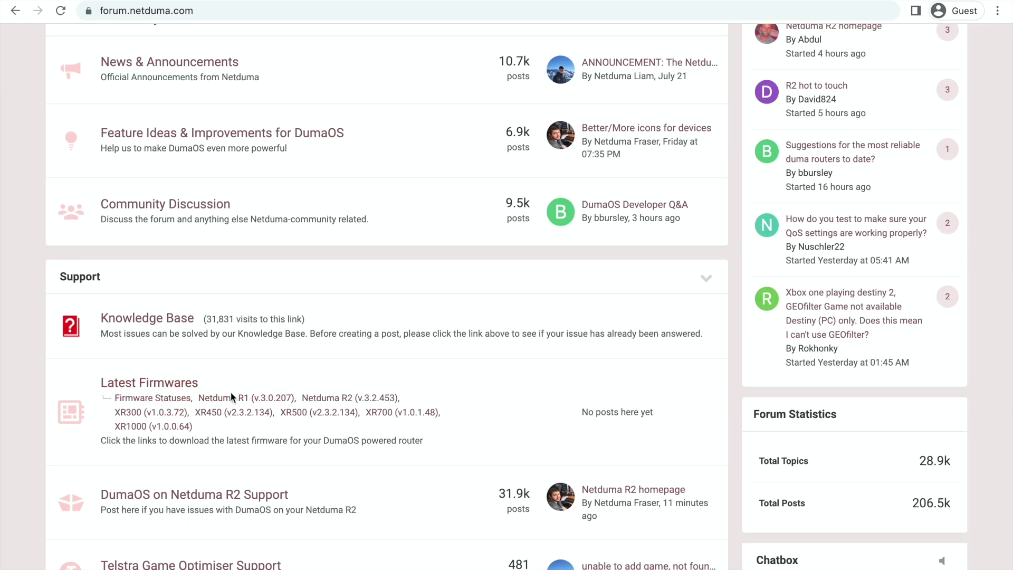
# - Download the R2 3.2.453 firmware from the Latest Firmwares post and return to the router dashboard
pyautogui.click(342, 400)
pyautogui.scroll(-2, 343, 401)
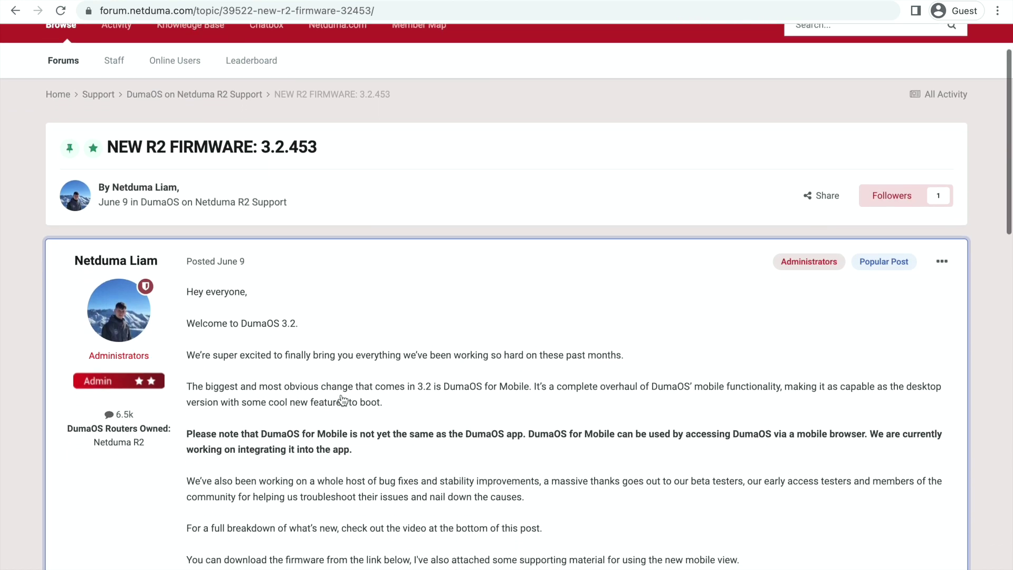
pyautogui.scroll(-2, 343, 400)
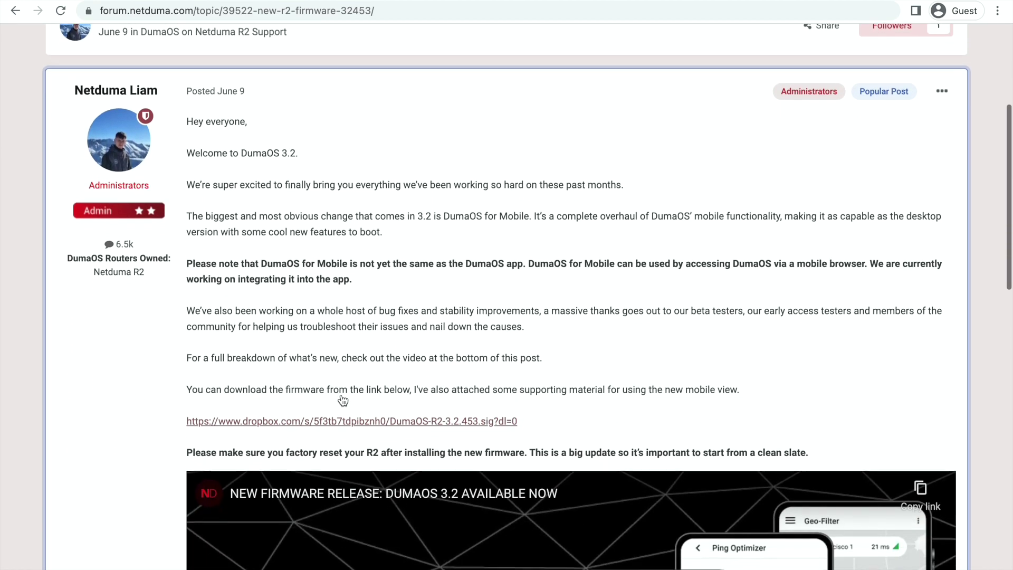
pyautogui.scroll(-1, 343, 400)
pyautogui.scroll(-1, 342, 401)
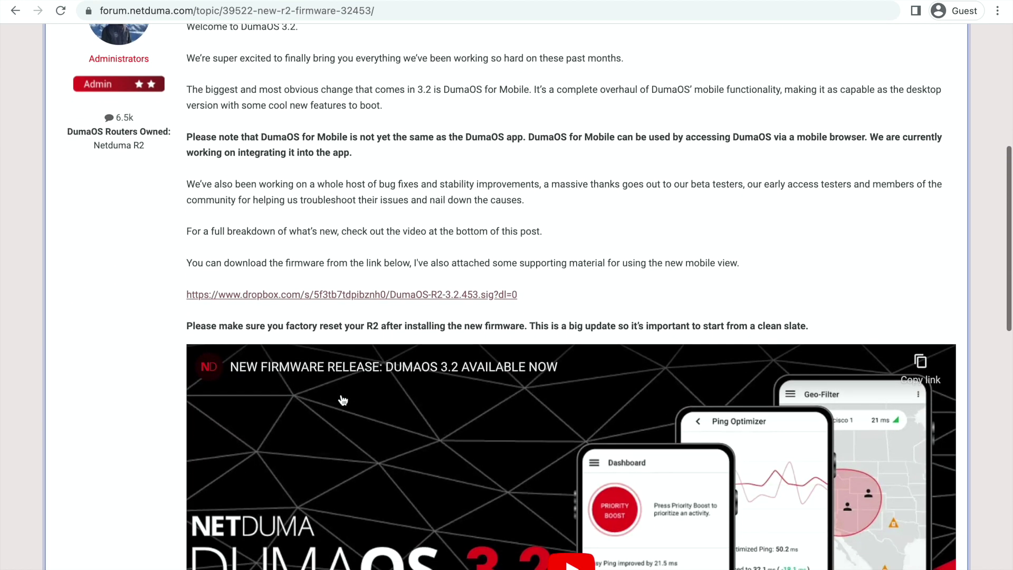
pyautogui.scroll(-1, 343, 400)
pyautogui.scroll(-1, 343, 400)
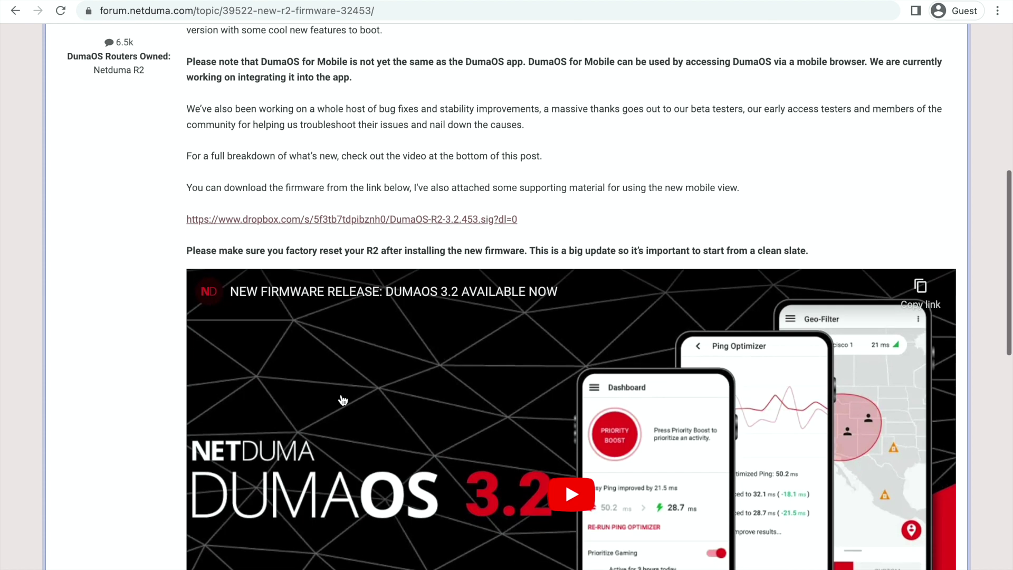
pyautogui.scroll(-1, 343, 401)
pyautogui.scroll(-1, 343, 400)
pyautogui.scroll(-1, 343, 401)
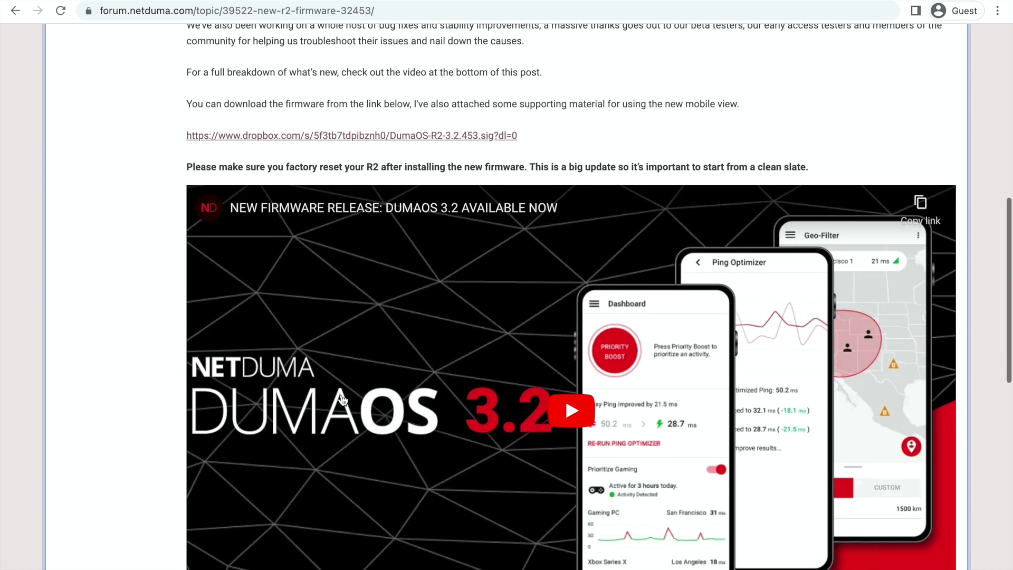
pyautogui.scroll(1, 343, 400)
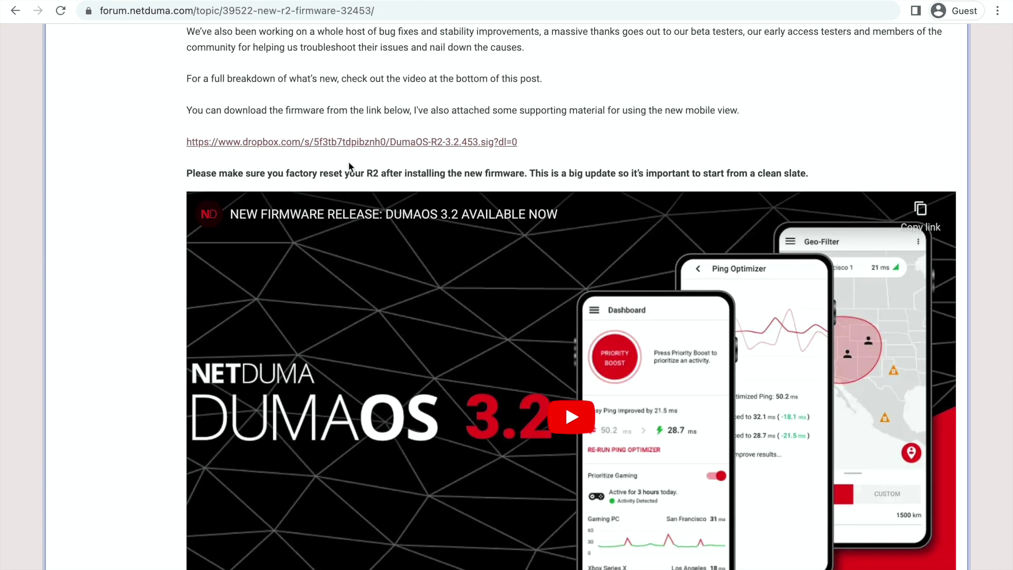
pyautogui.click(363, 143)
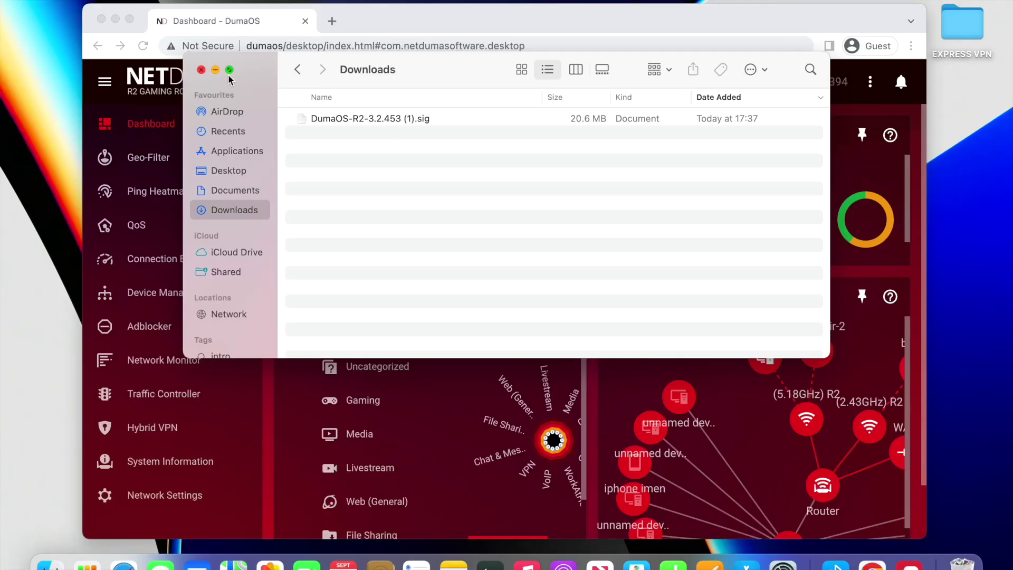
pyautogui.click(202, 70)
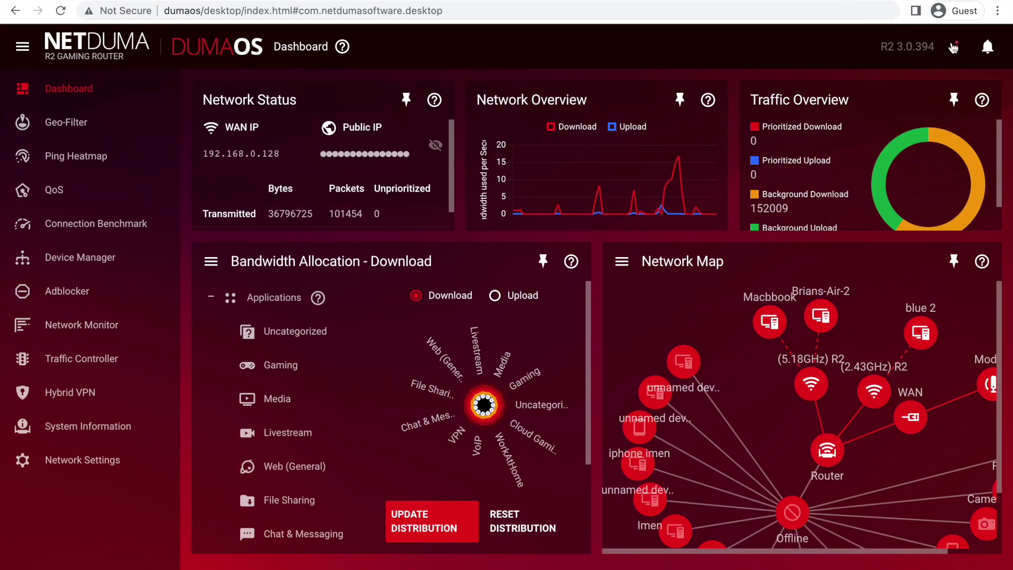
pyautogui.click(956, 48)
# - Upgrade the router using the downloaded 3.2.453 .sig firmware file
pyautogui.click(822, 183)
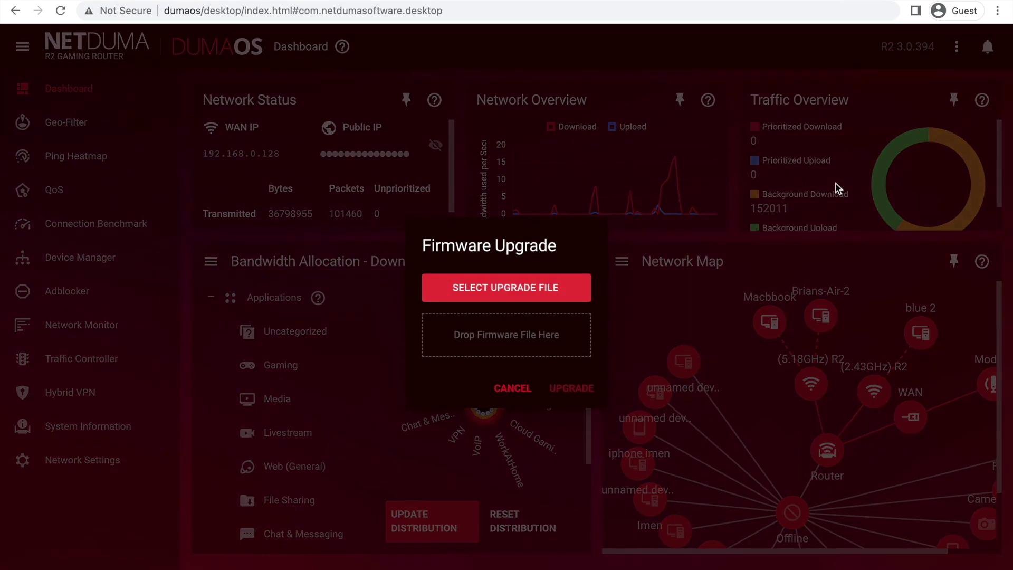
pyautogui.click(506, 288)
pyautogui.doubleClick(399, 185)
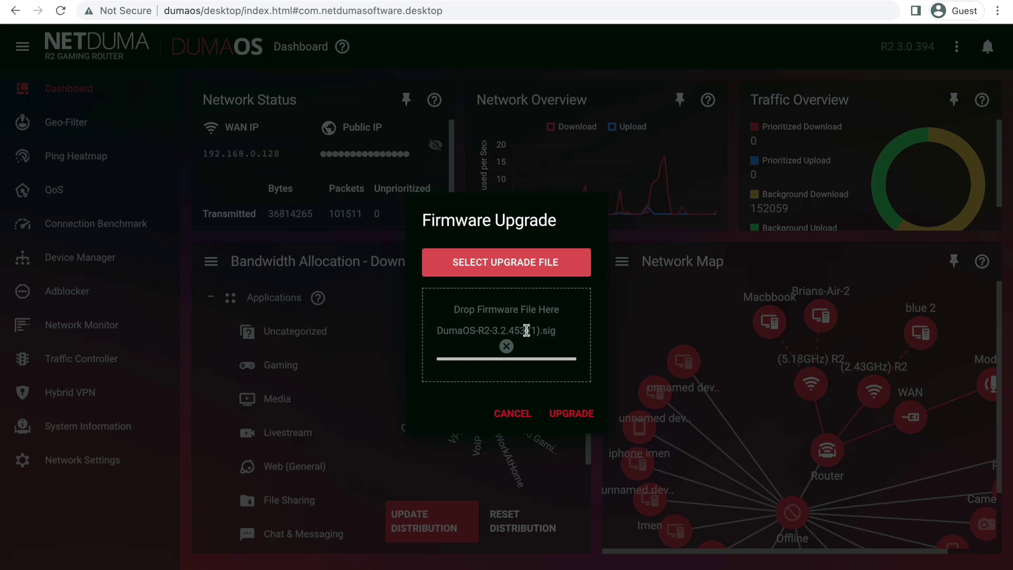
pyautogui.click(571, 413)
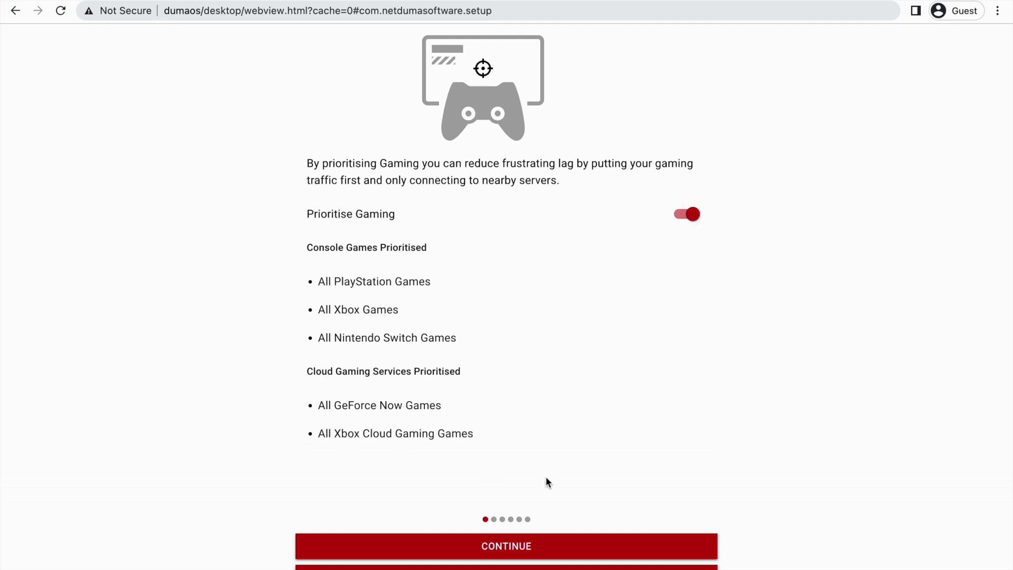
# - Accept gaming prioritisation and leave Work From Home prioritisation on after toggling it
pyautogui.click(490, 544)
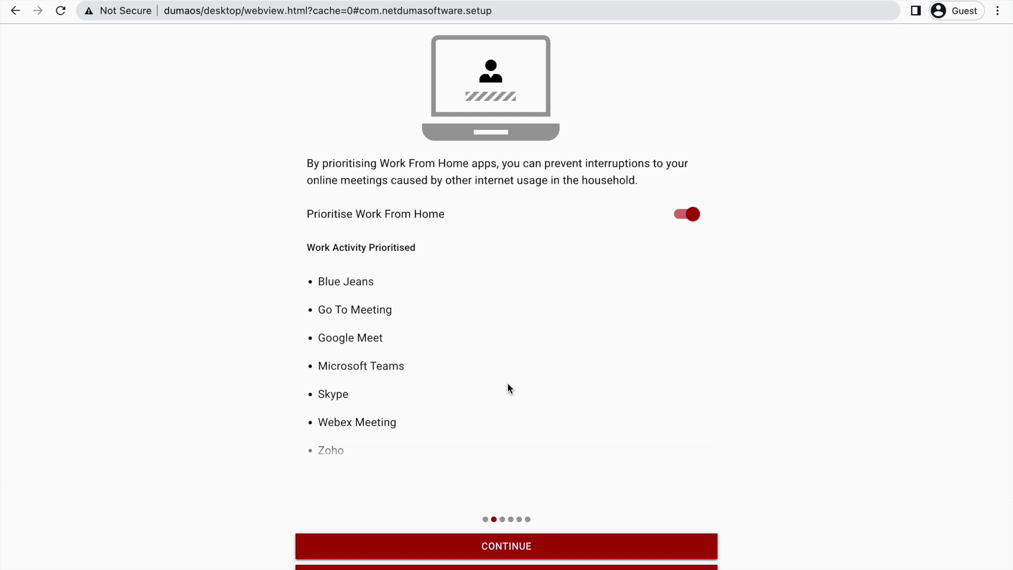
pyautogui.scroll(-2, 508, 383)
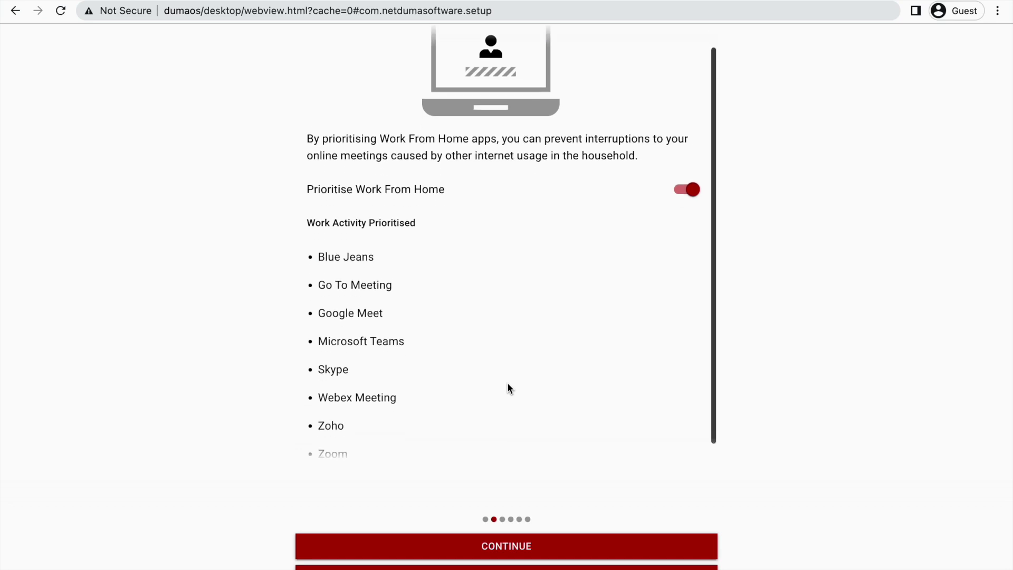
pyautogui.click(687, 173)
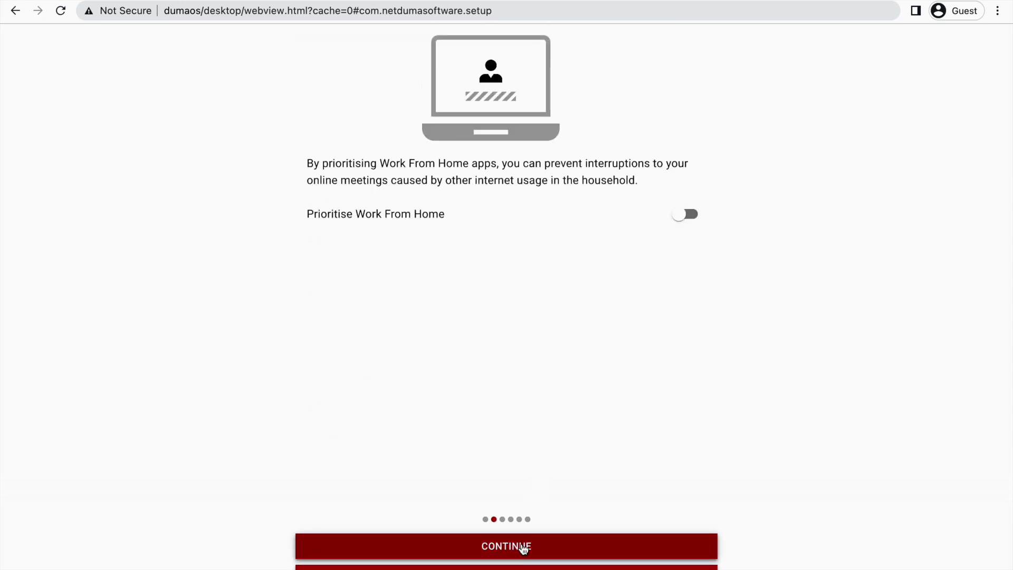
pyautogui.click(681, 214)
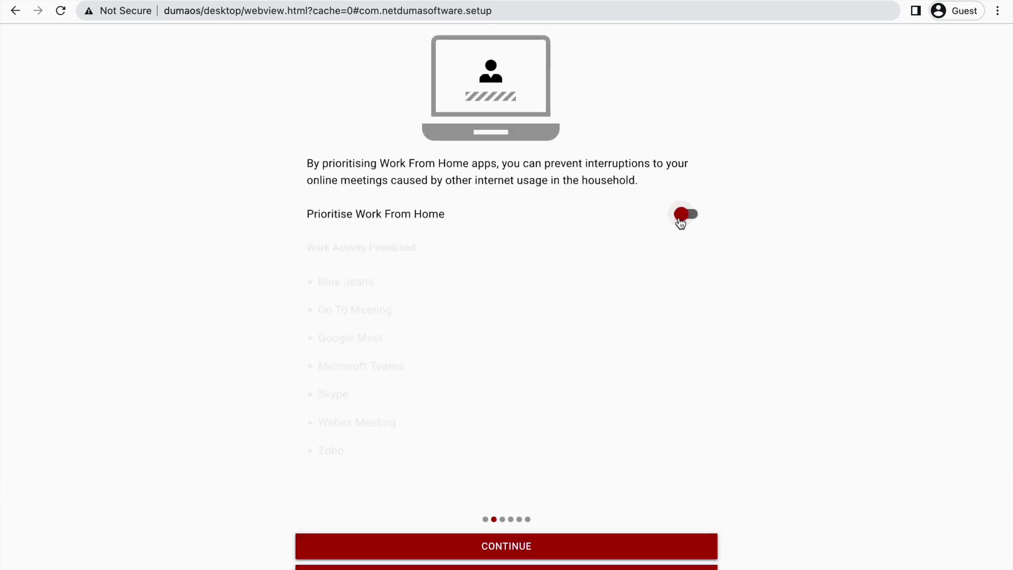
pyautogui.click(516, 545)
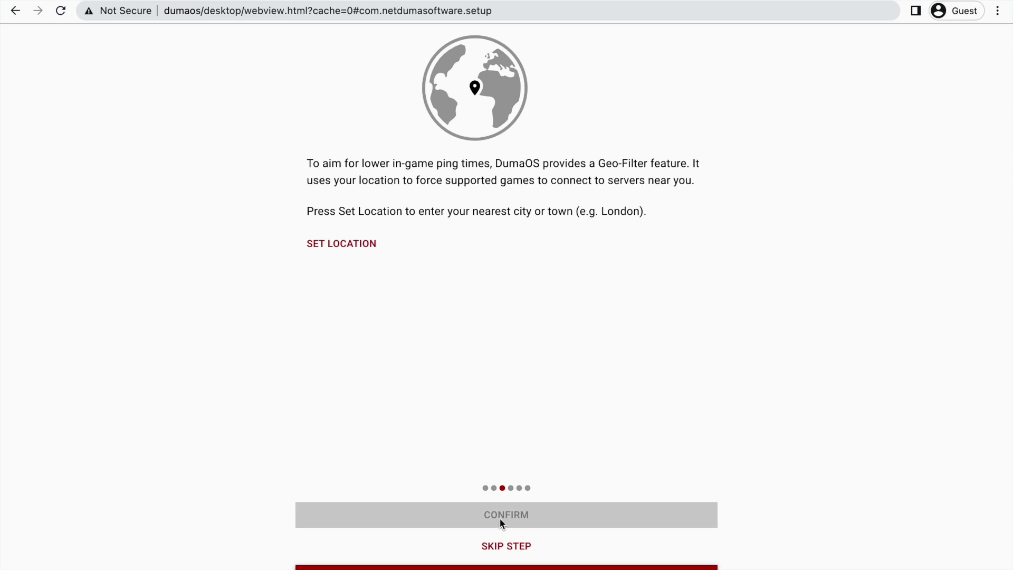
# - Skip the Geo-Filter home location and the speed test, then start the Ping Optimiser
pyautogui.click(505, 548)
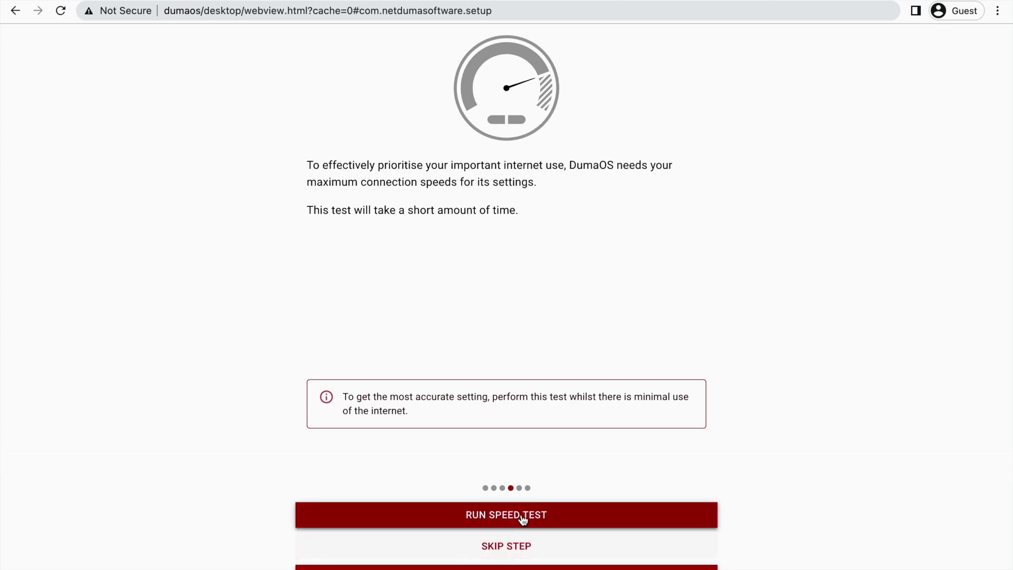
pyautogui.click(512, 547)
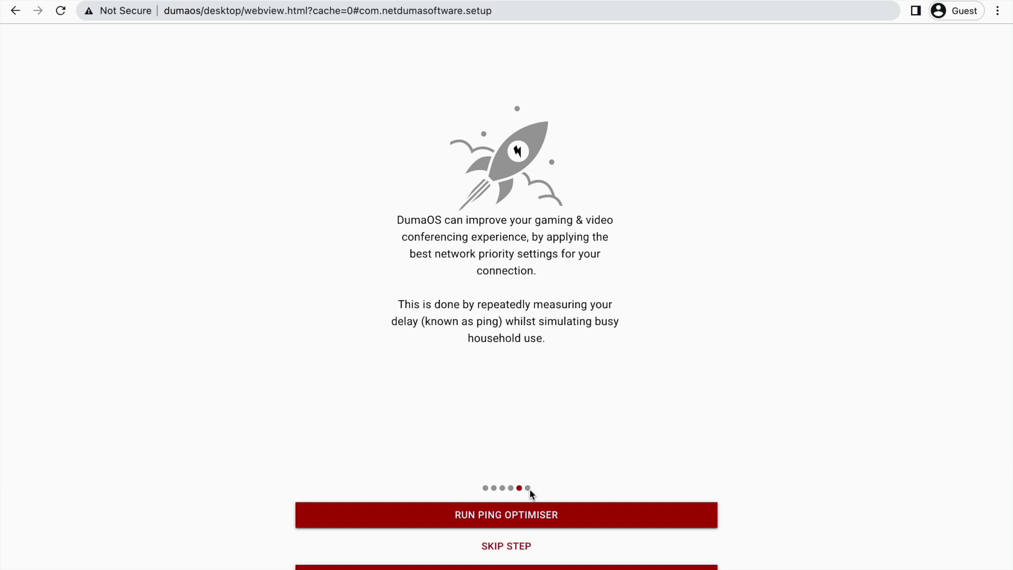
pyautogui.click(537, 514)
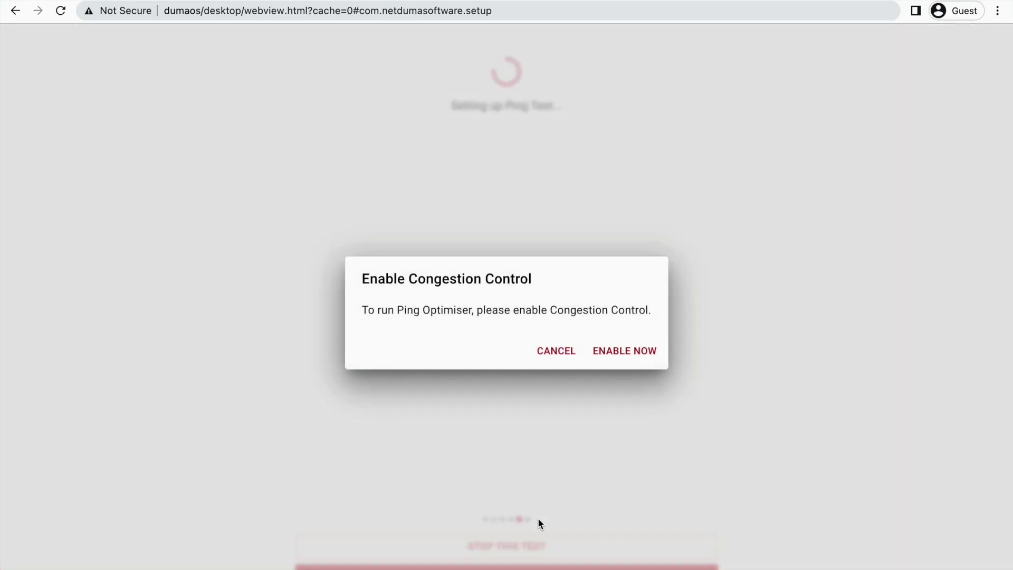
# - Enable Congestion Control, then apply the ping test result of 148.3 ms, down from 150.3 ms
pyautogui.click(615, 351)
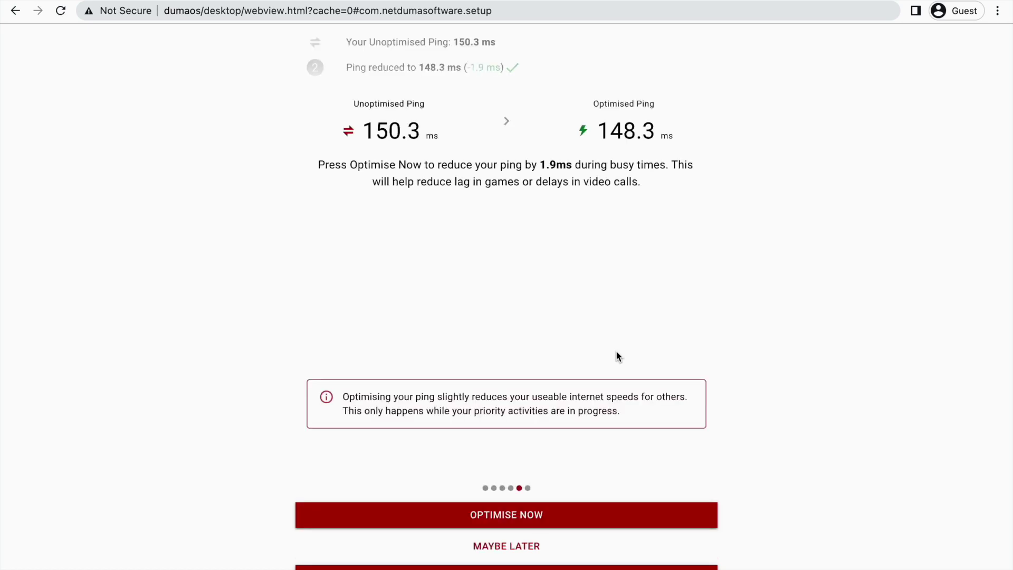
pyautogui.click(489, 515)
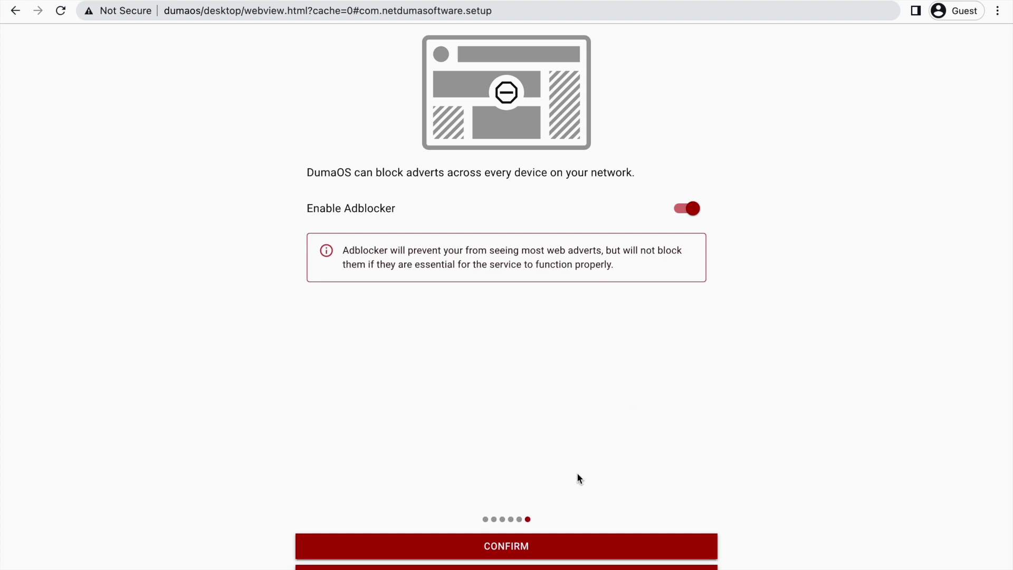
# - Confirm Adblocker as enabled, then go from the summary page to the main DumaOS interface
pyautogui.click(495, 547)
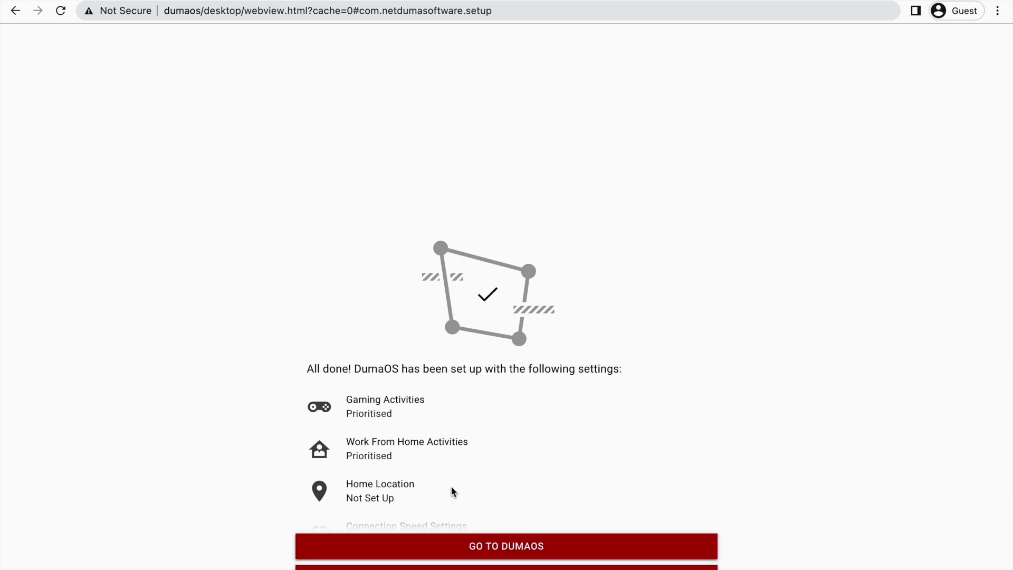
pyautogui.scroll(-5, 450, 485)
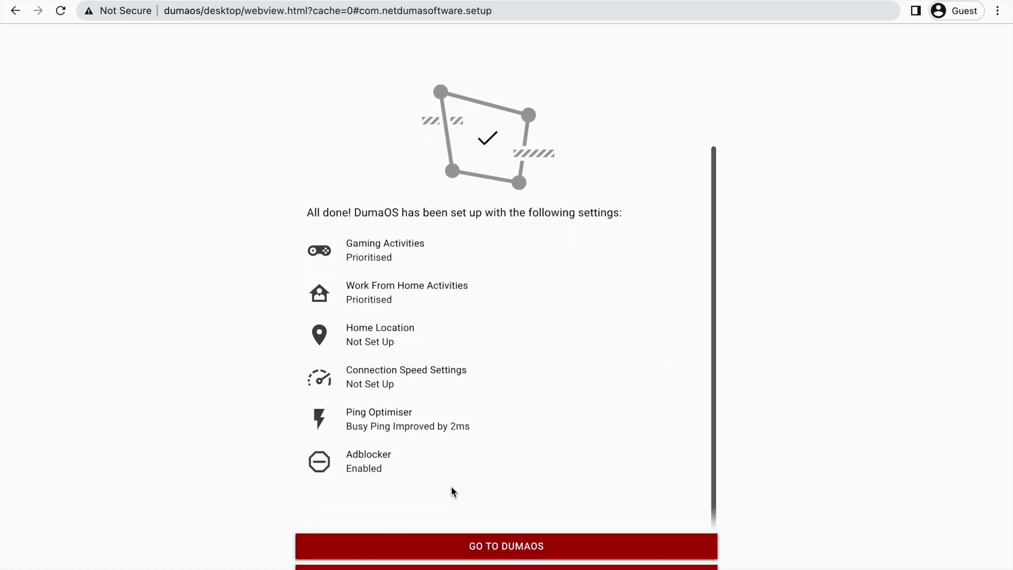
pyautogui.click(475, 546)
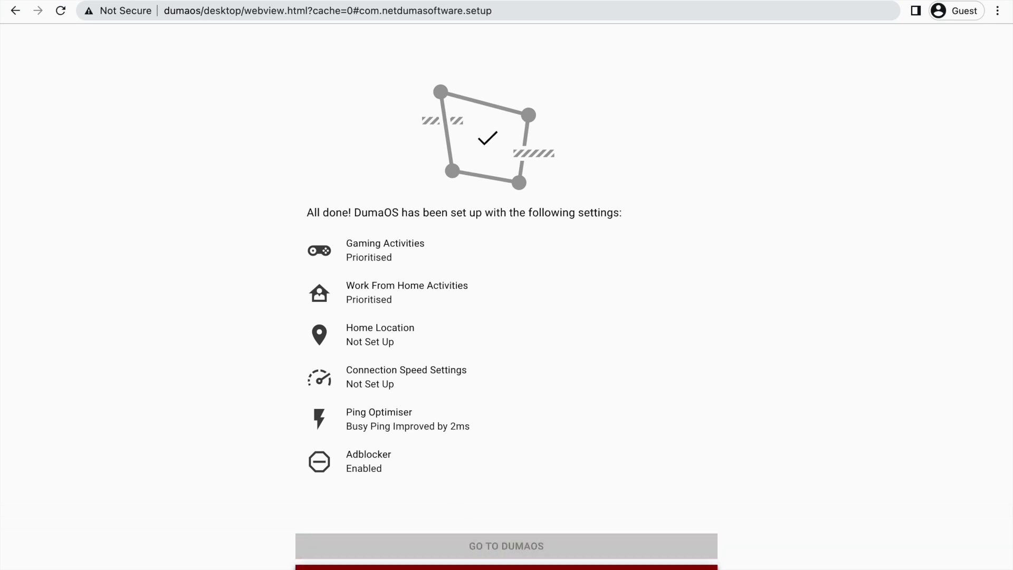